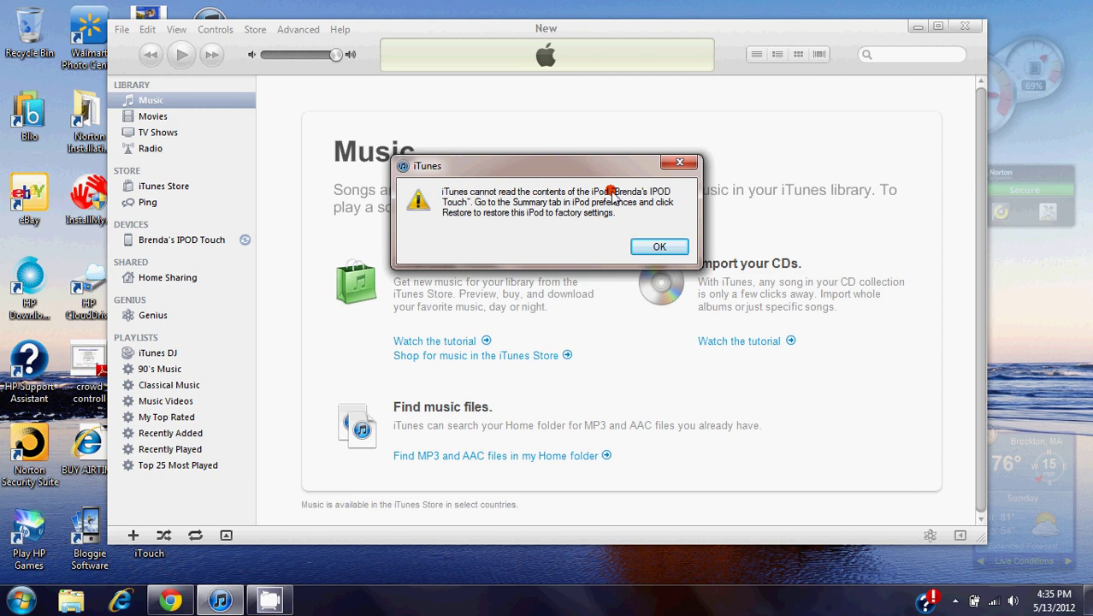
# Acknowledge the iTunes alert saying it cannot read the iPod Touch's contents
pyautogui.click(656, 248)
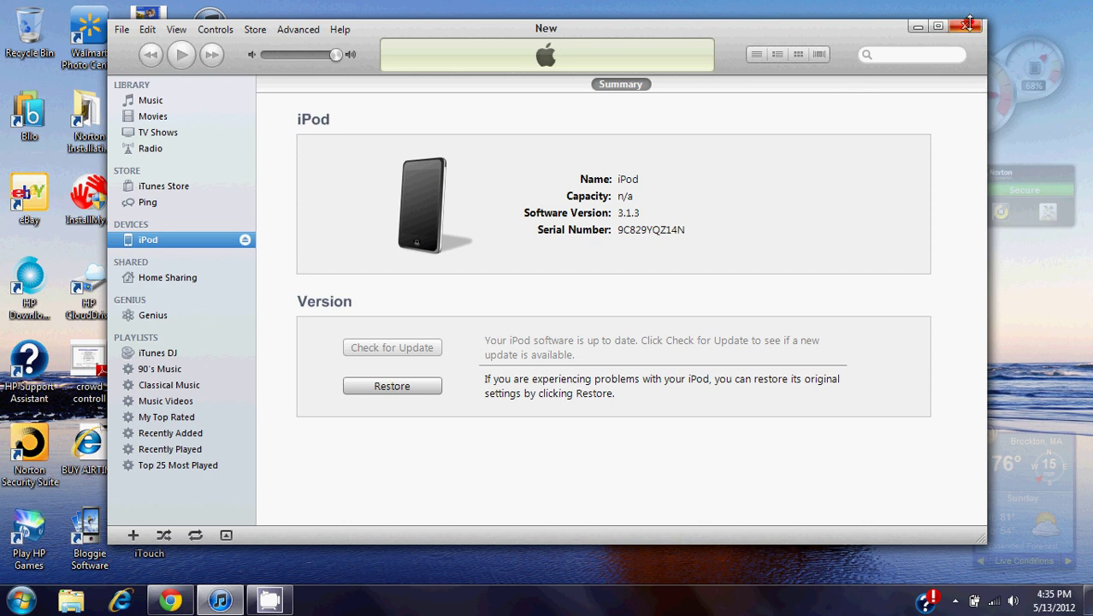
# Close iTunes and launch iExplorer from the iExplorer folder in Start > All Programs
pyautogui.click(968, 25)
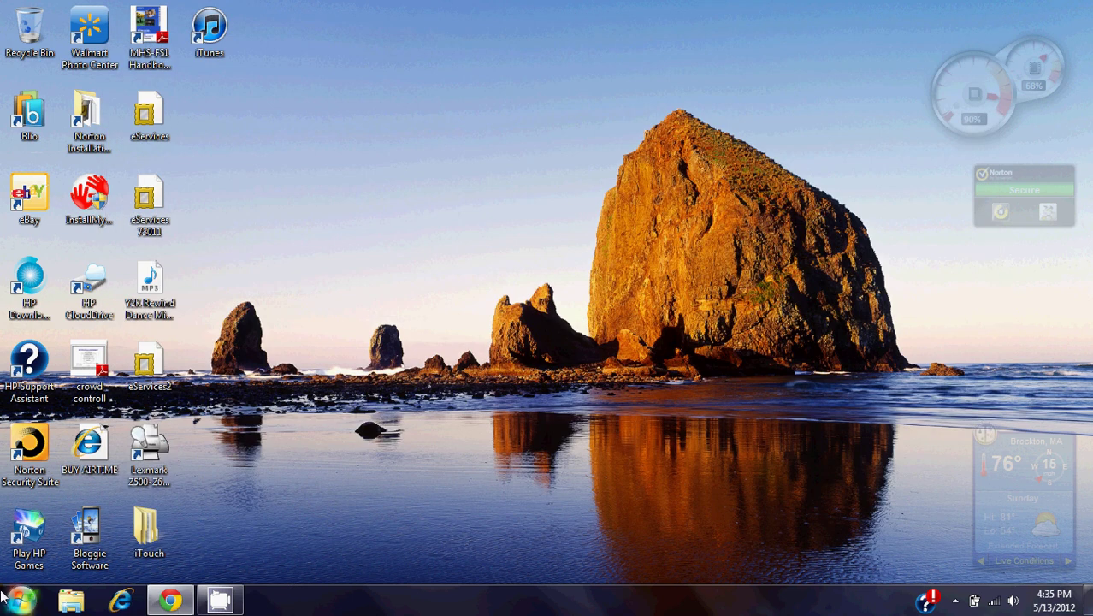
pyautogui.click(21, 601)
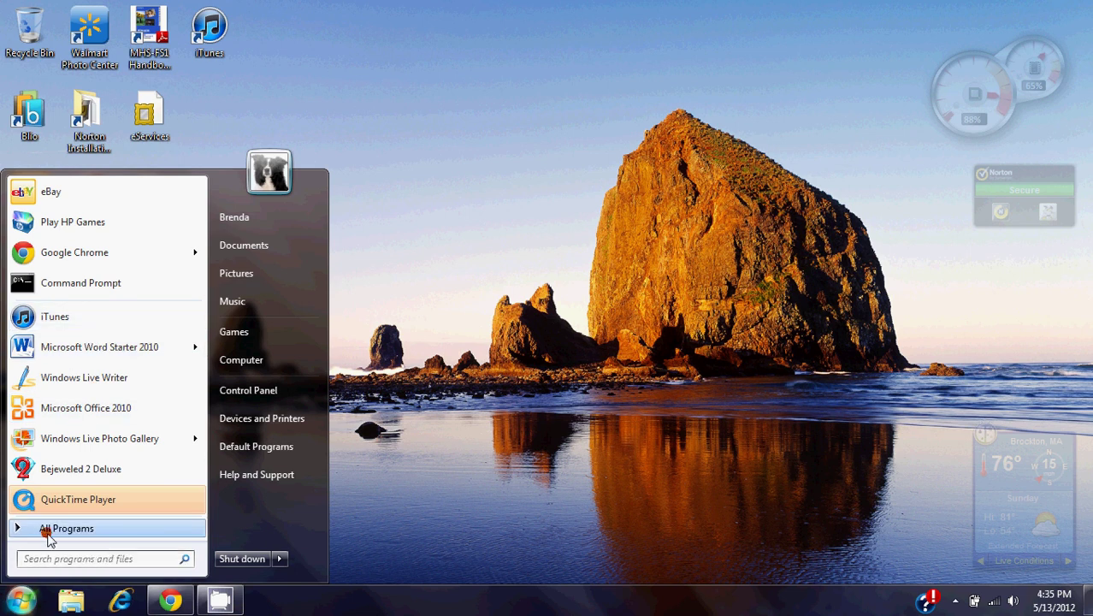
pyautogui.click(48, 530)
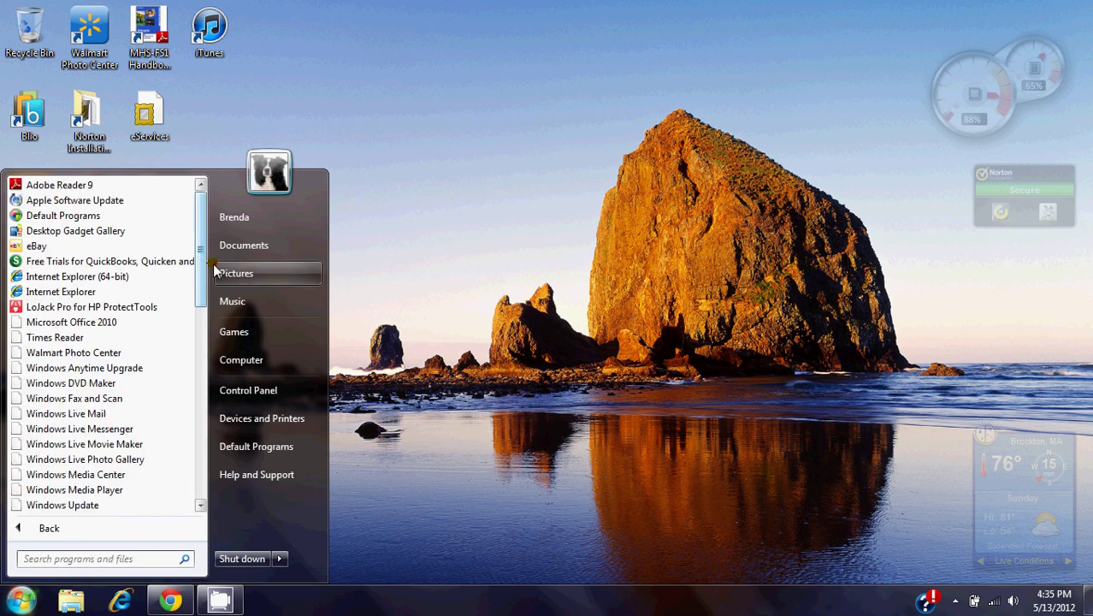
pyautogui.scroll(-8, 68, 441)
pyautogui.click(60, 415)
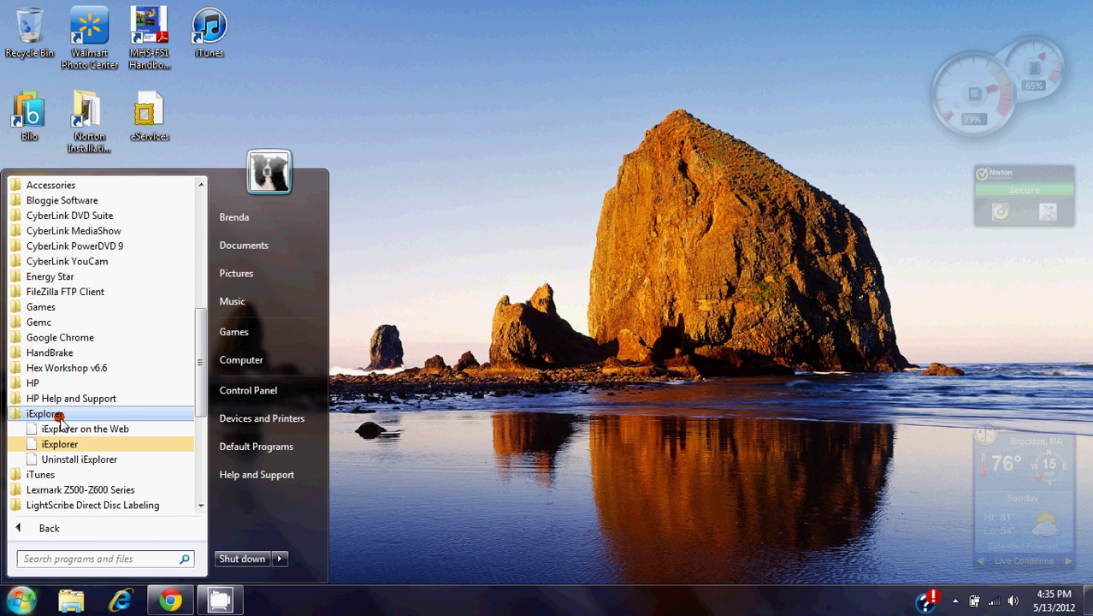
pyautogui.click(47, 444)
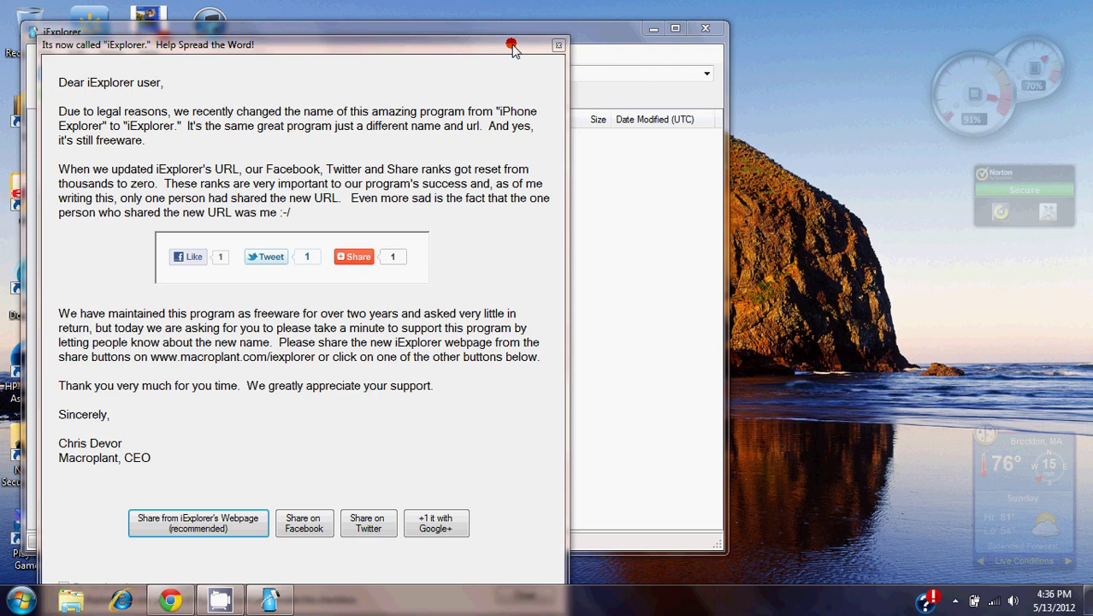
# Close the 'It's now called iExplorer' announcement to reveal the iPod's Root Directory
pyautogui.click(558, 49)
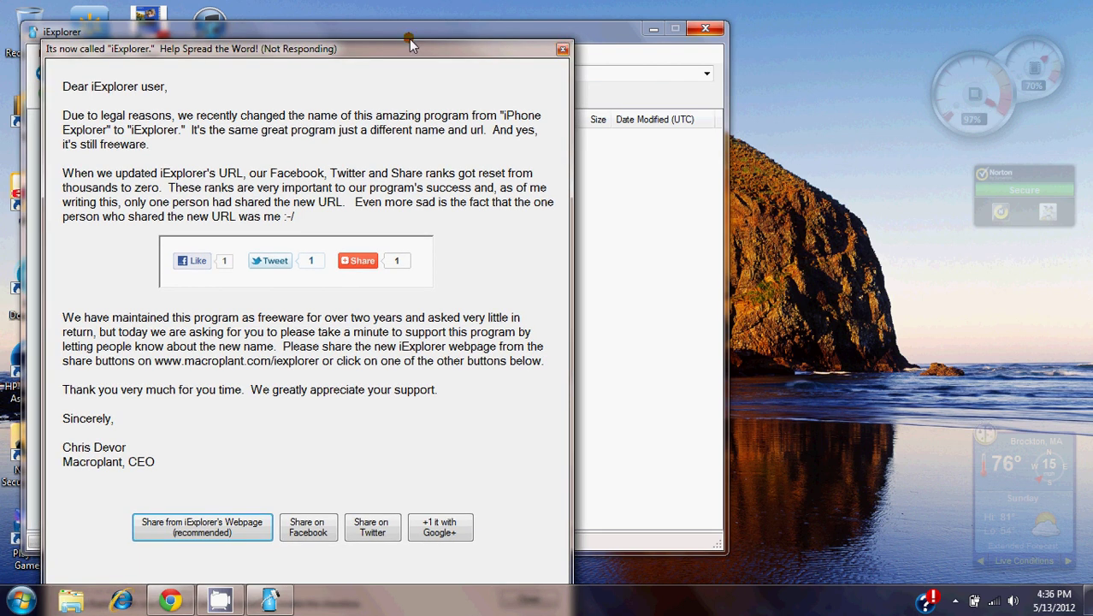
pyautogui.click(561, 50)
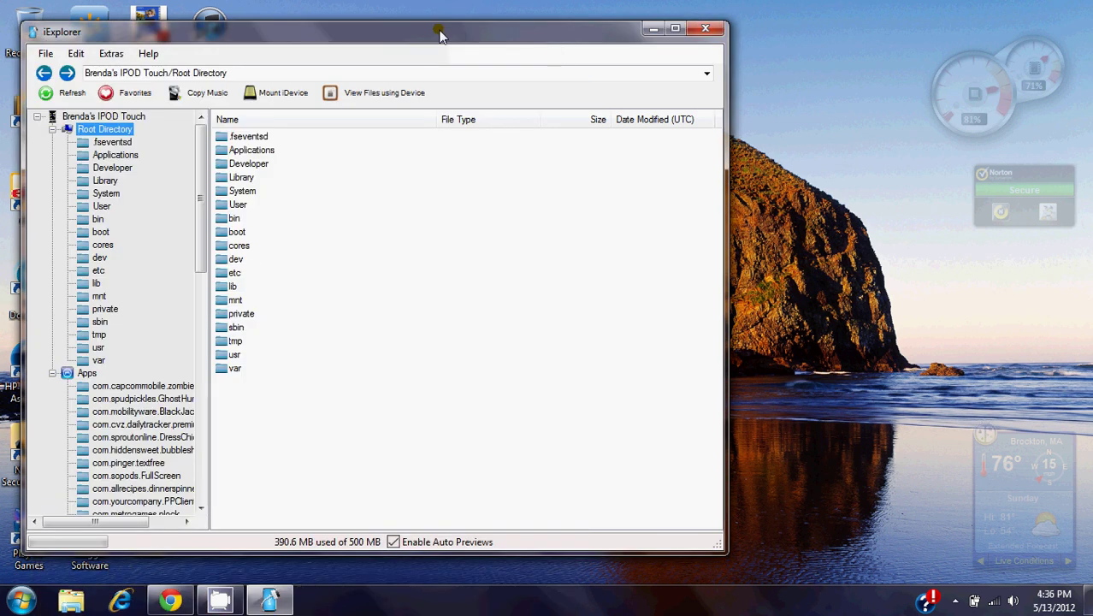
# Center the iExplorer window, dismiss the Norton alert, and open User > Media on the iPod
pyautogui.moveTo(439, 30); pyautogui.dragTo(604, 49)
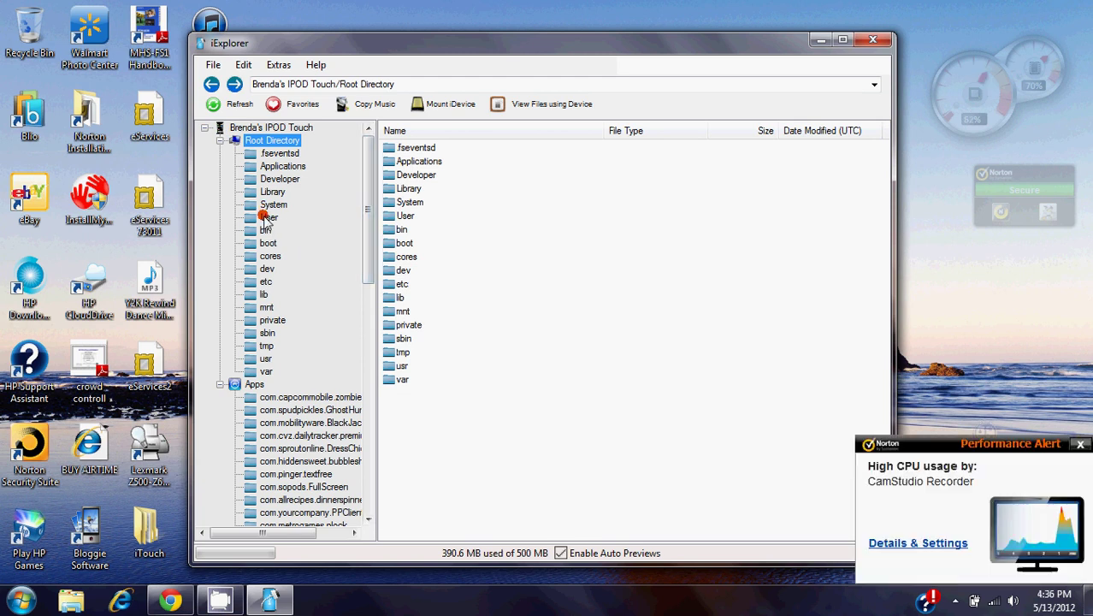
pyautogui.click(1082, 445)
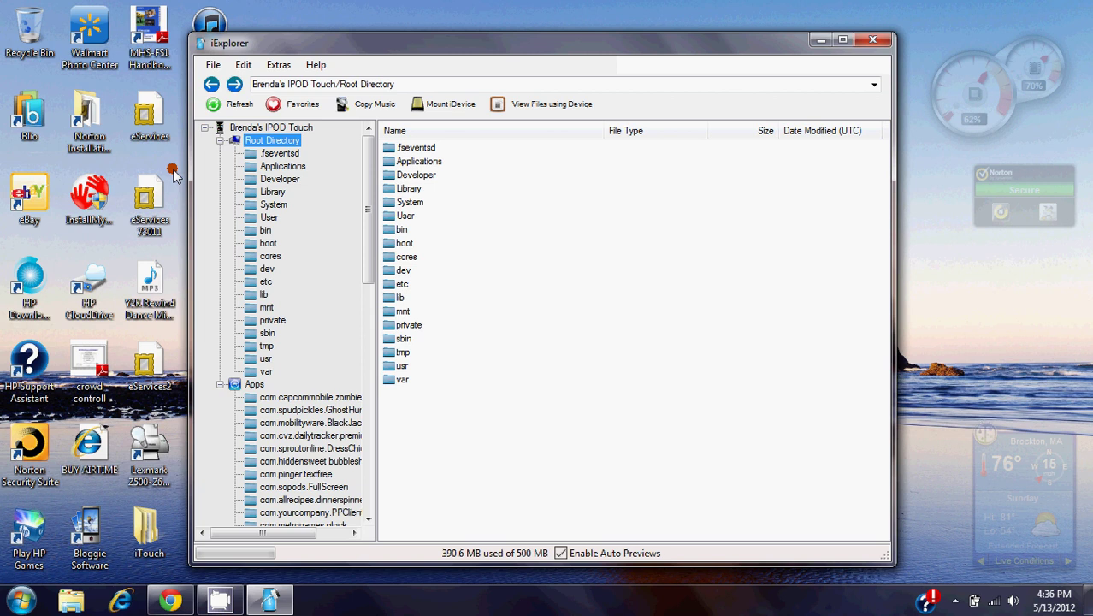
pyautogui.click(265, 218)
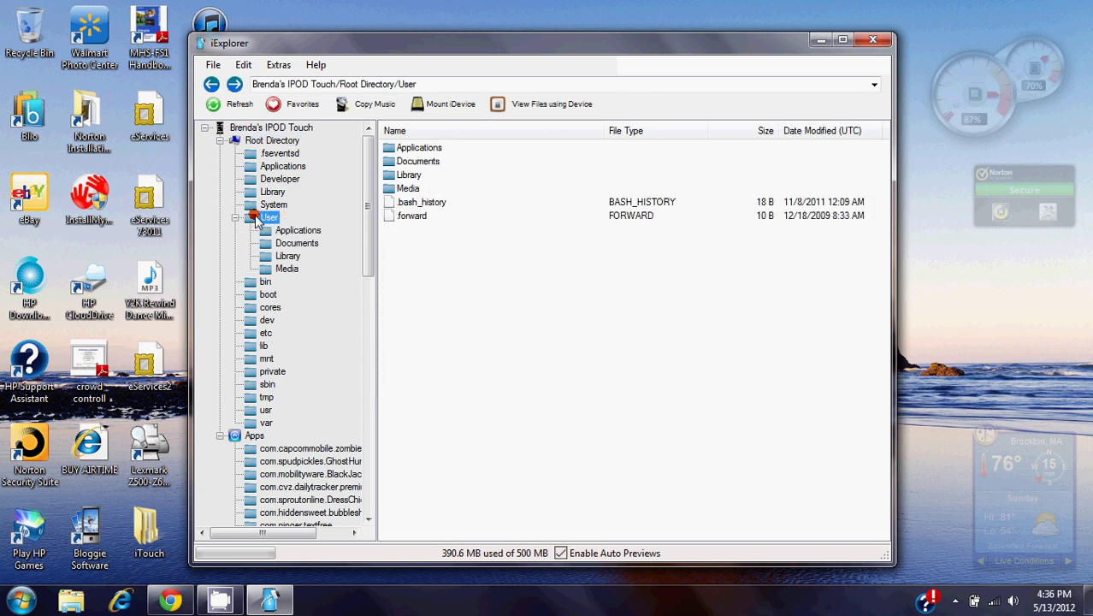
pyautogui.click(283, 268)
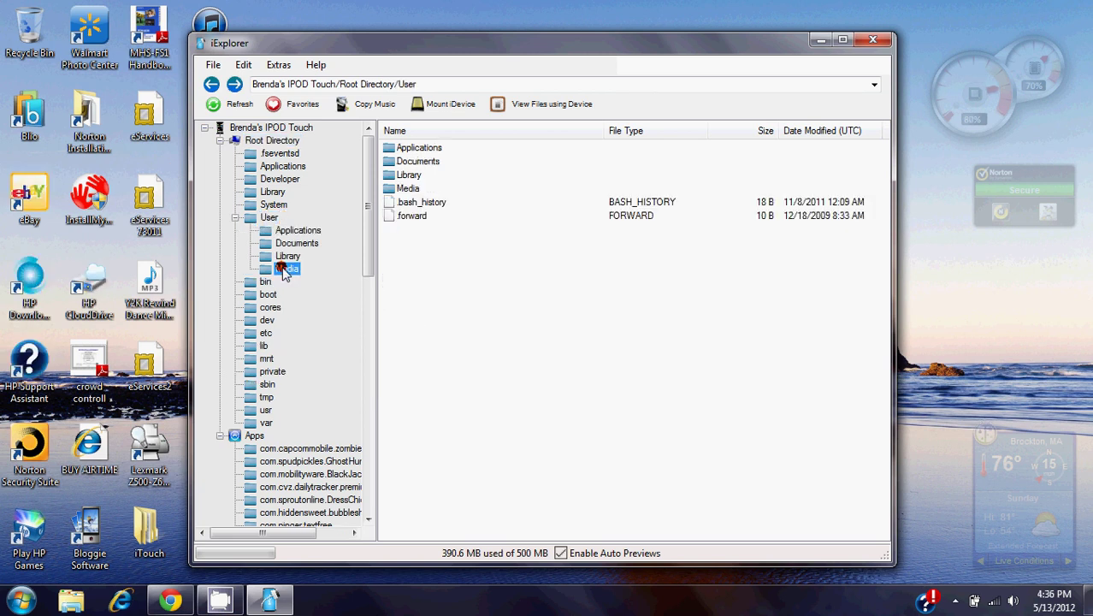
pyautogui.click(291, 269)
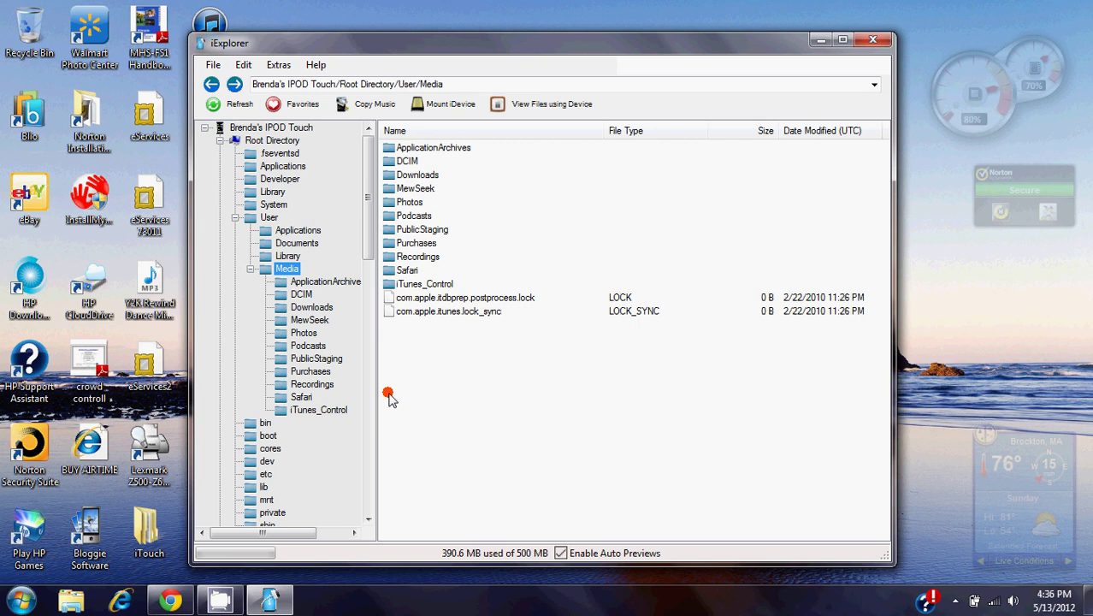
# Open iTunes_Control > Music and select the F00 song folder
pyautogui.click(321, 411)
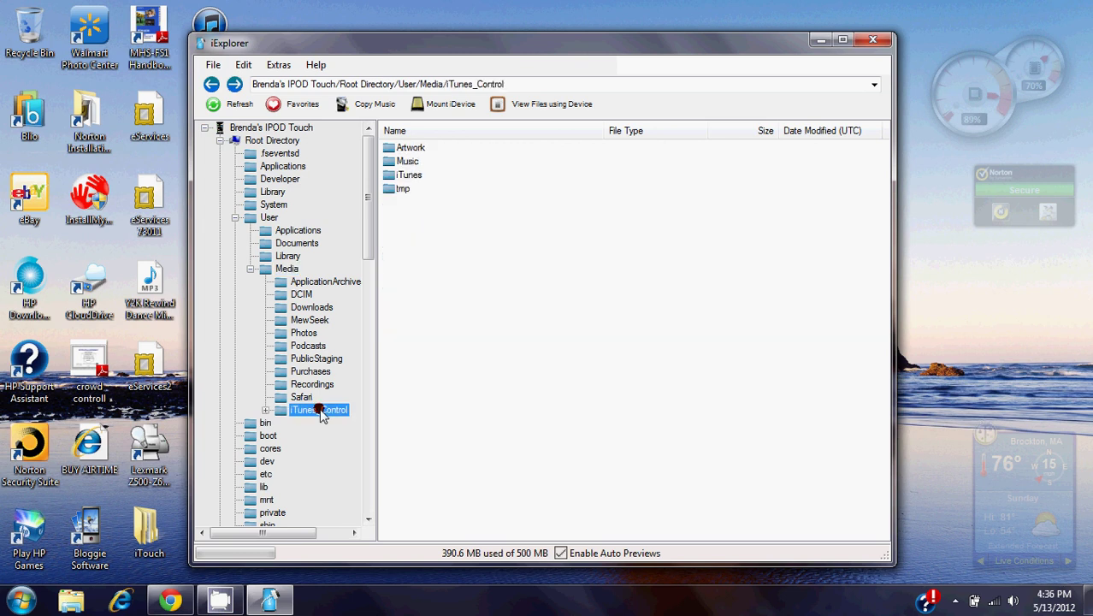
pyautogui.click(401, 163)
pyautogui.click(265, 411)
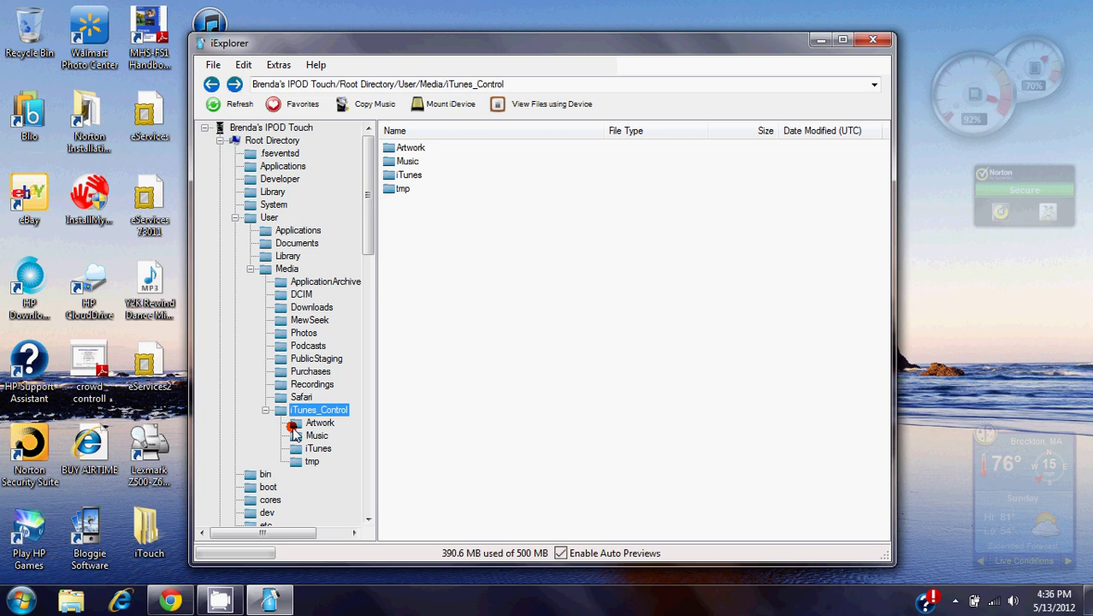
pyautogui.doubleClick(304, 435)
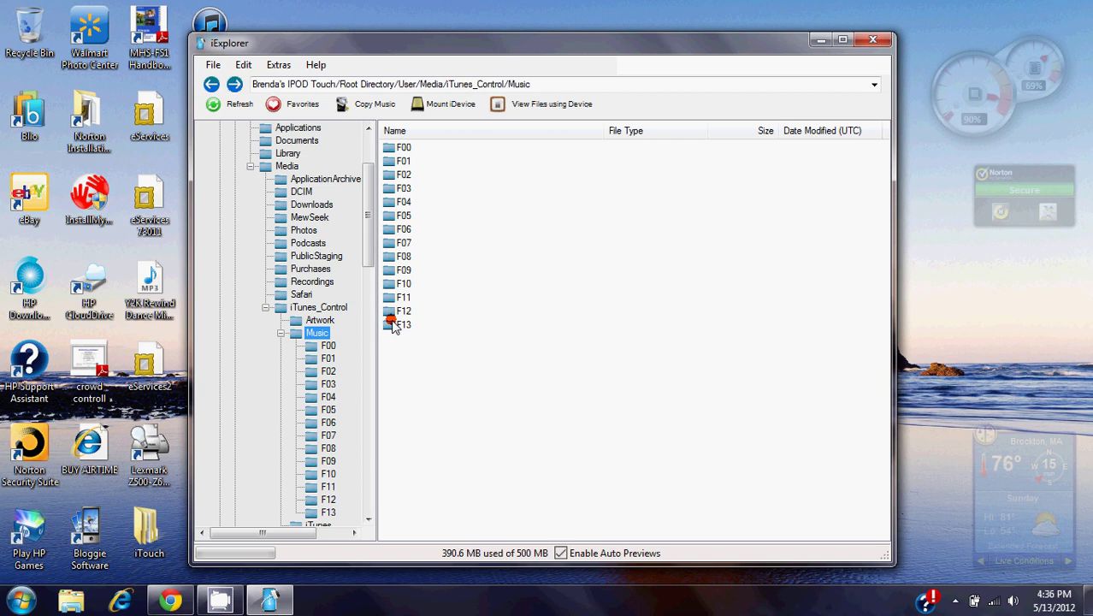
pyautogui.click(405, 147)
# Select music folders F00–F13 and drag them onto the desktop iTouch folder
pyautogui.doubleClick(404, 147)
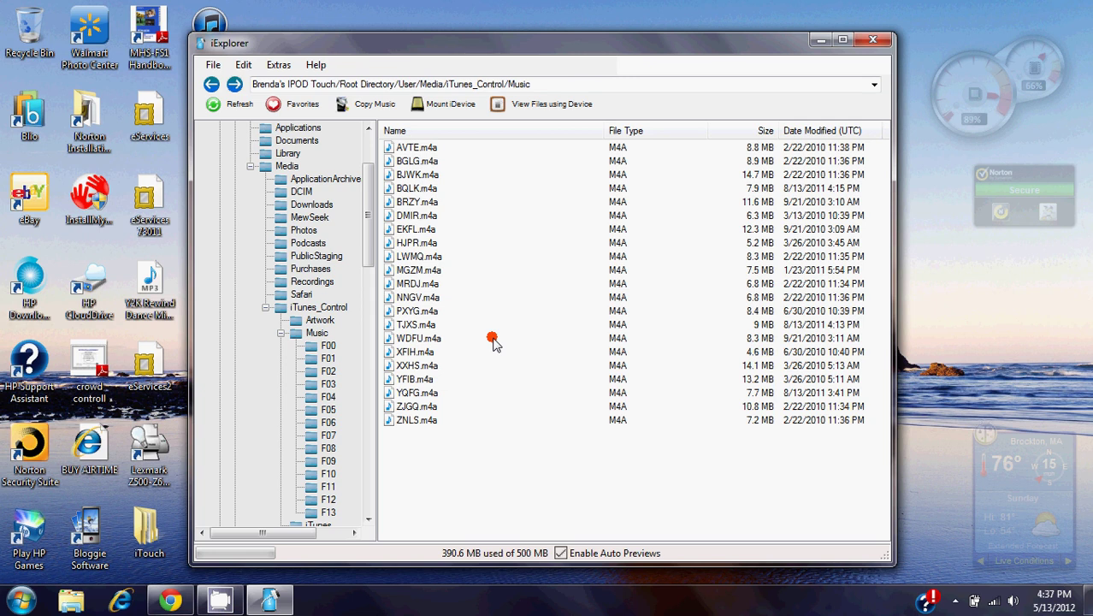
pyautogui.click(282, 333)
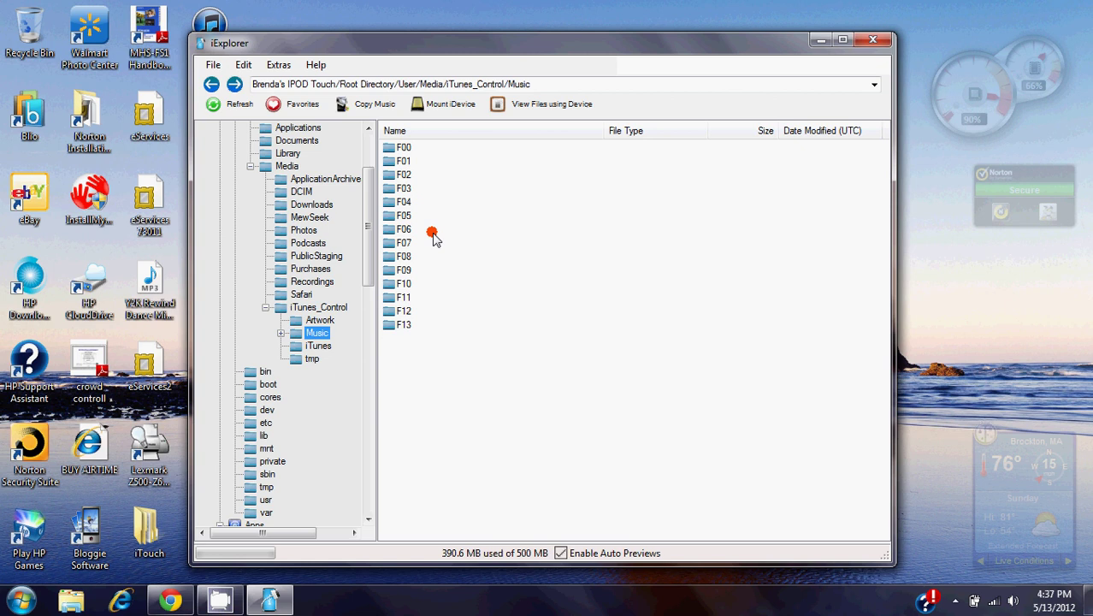
pyautogui.moveTo(404, 359); pyautogui.dragTo(407, 152)
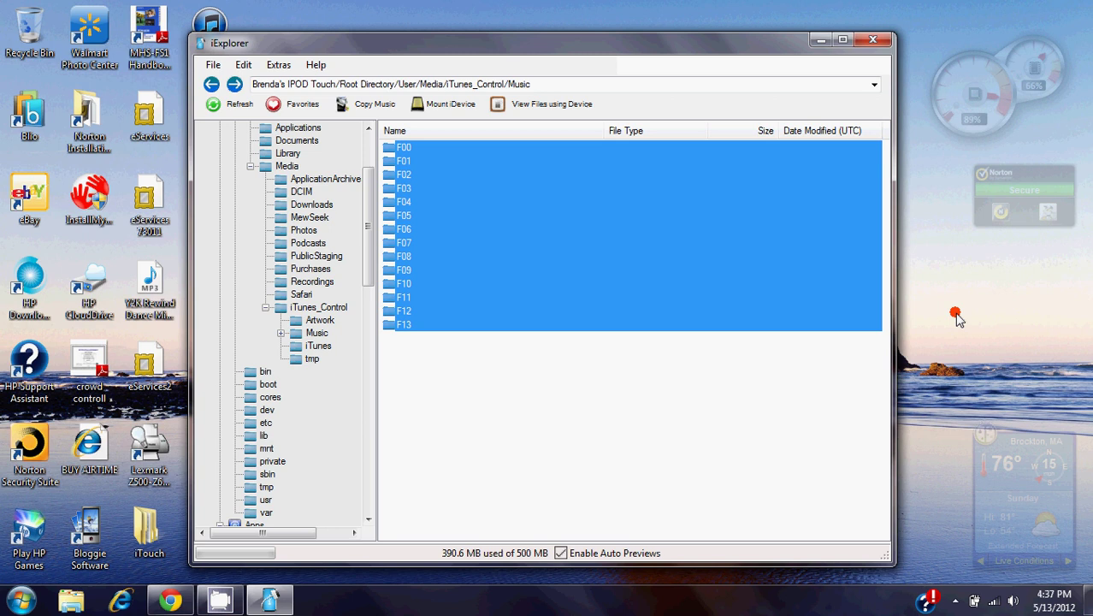
pyautogui.moveTo(402, 317); pyautogui.dragTo(146, 523)
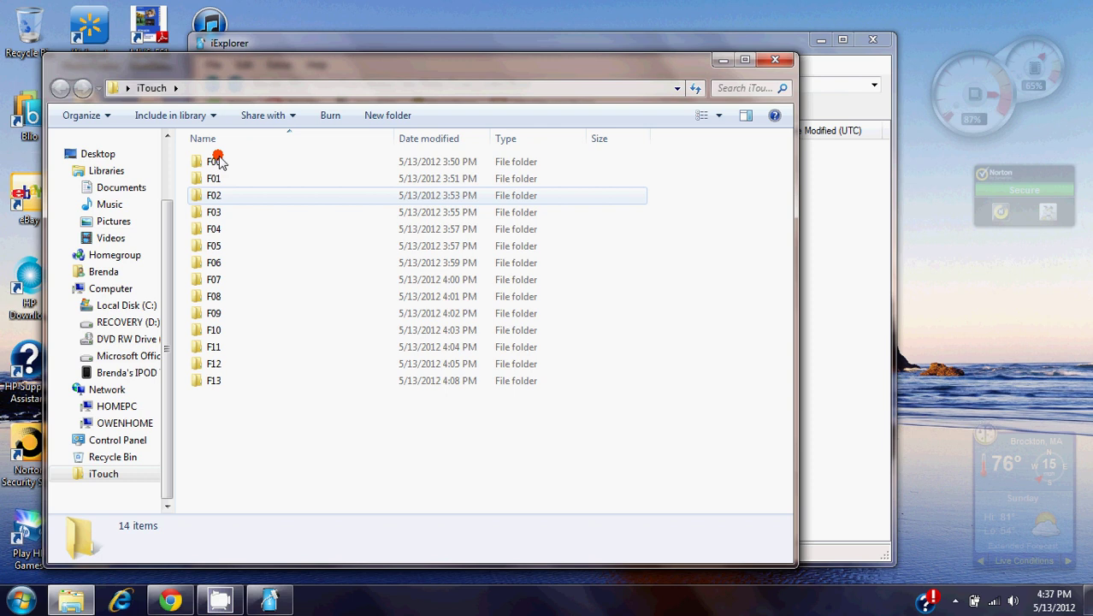
# Open the copied F00 folder, sort its 21 songs by contributing artist, then close the window
pyautogui.doubleClick(214, 164)
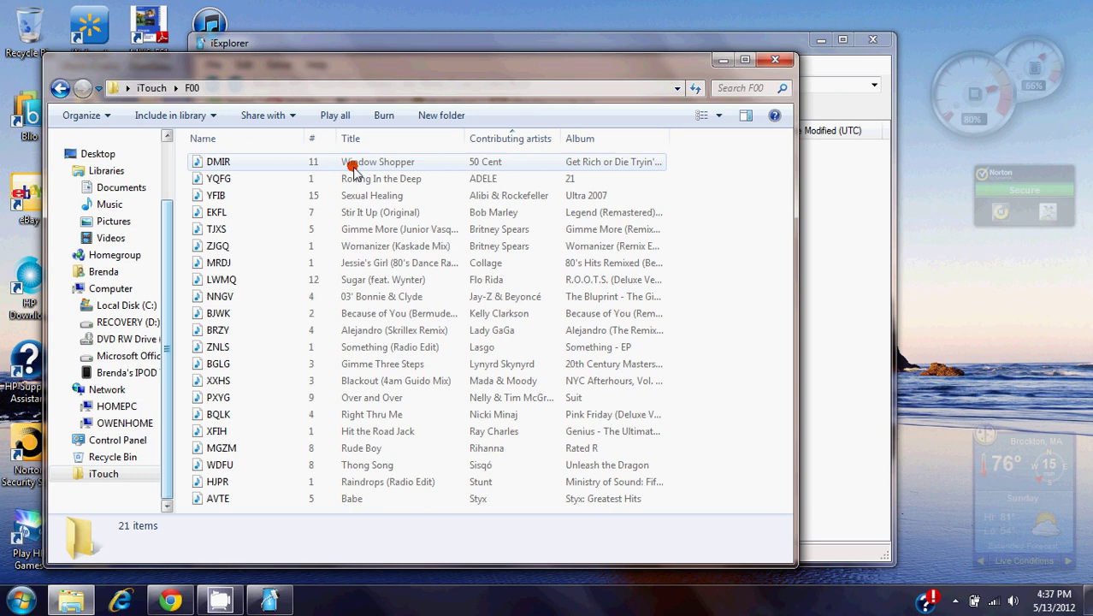
pyautogui.click(484, 139)
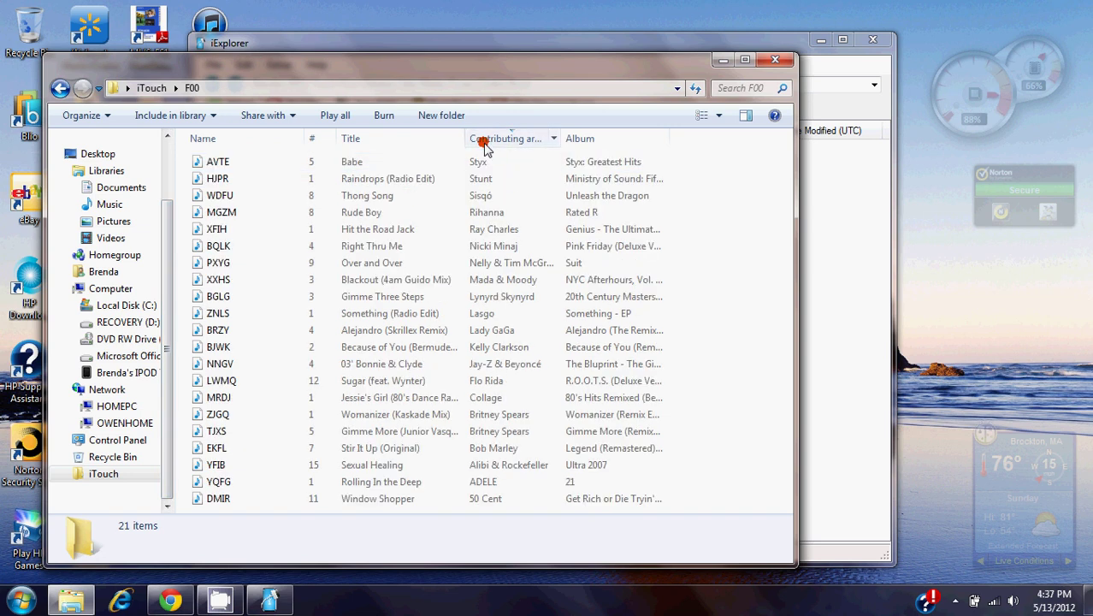
pyautogui.click(484, 139)
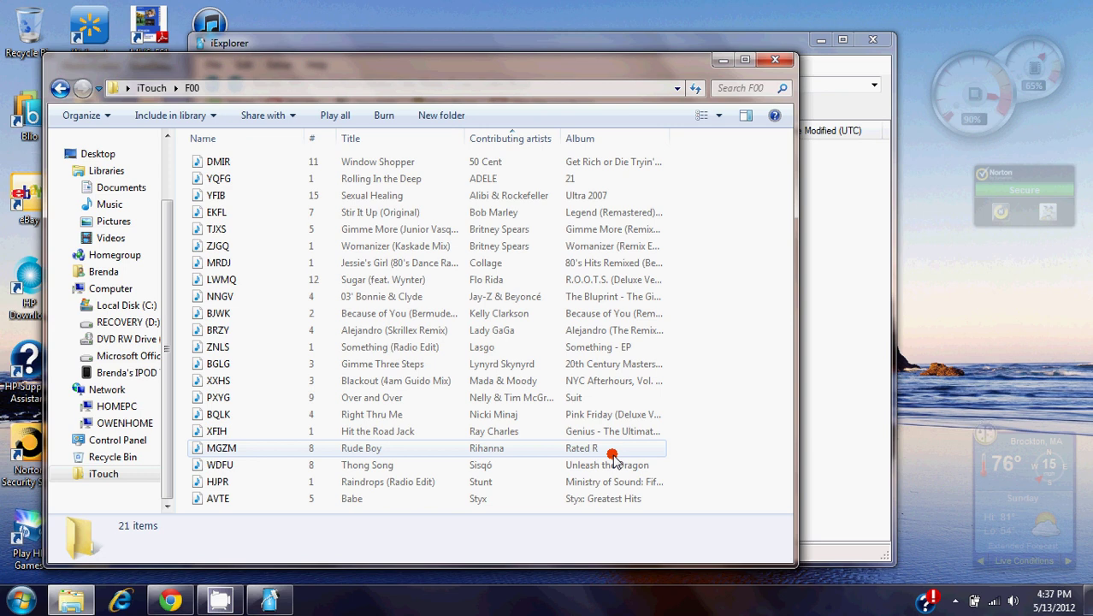
pyautogui.click(772, 57)
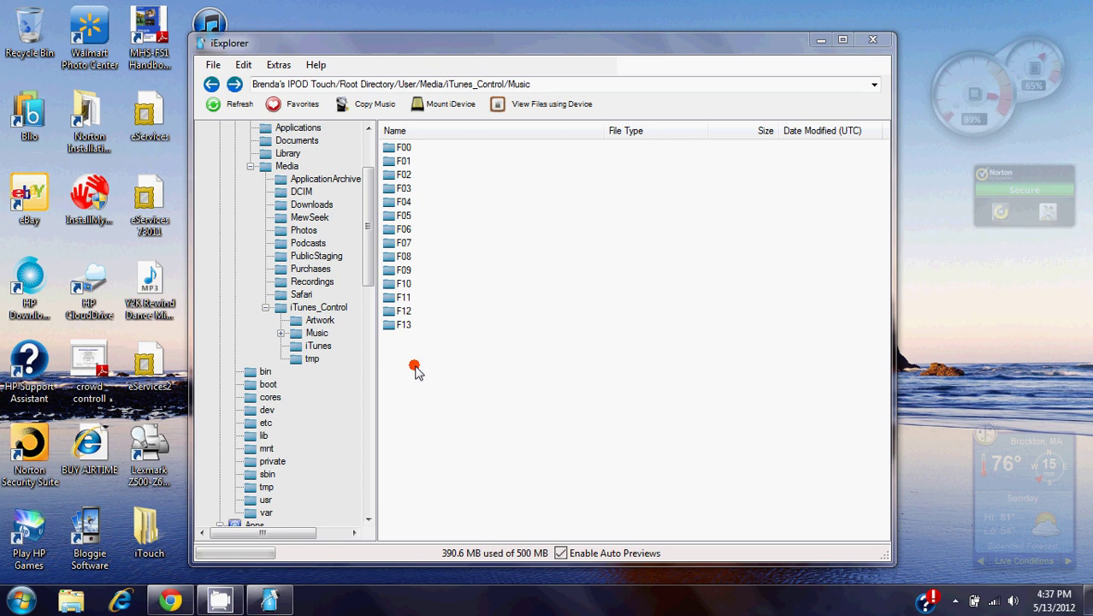
# Select all the F00–F13 folders, then deselect them and scroll the folder tree toward iTunes_Control
pyautogui.hotkey('ctrl', 'a')
pyautogui.scroll(-6, 286, 329)
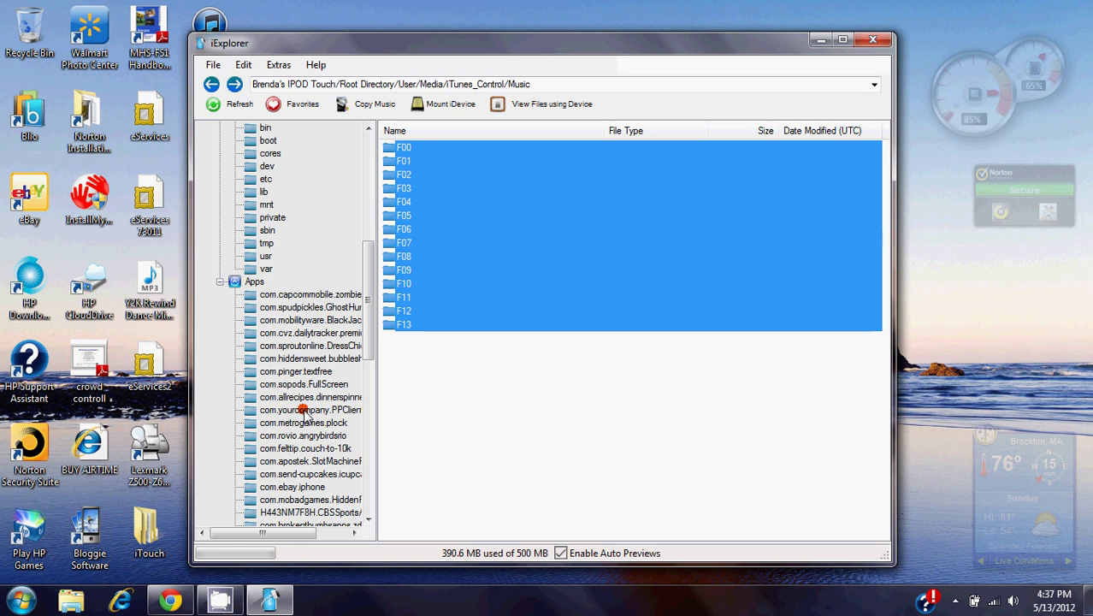
pyautogui.moveTo(368, 258); pyautogui.dragTo(372, 425)
pyautogui.moveTo(293, 181); pyautogui.dragTo(297, 267)
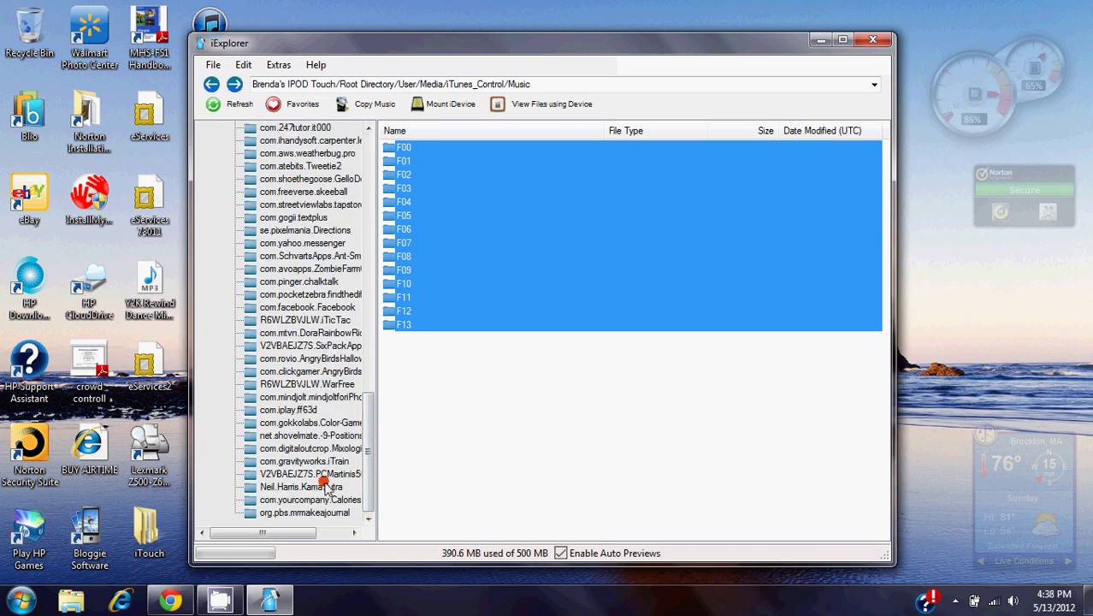
pyautogui.click(438, 362)
pyautogui.moveTo(368, 426); pyautogui.dragTo(369, 154)
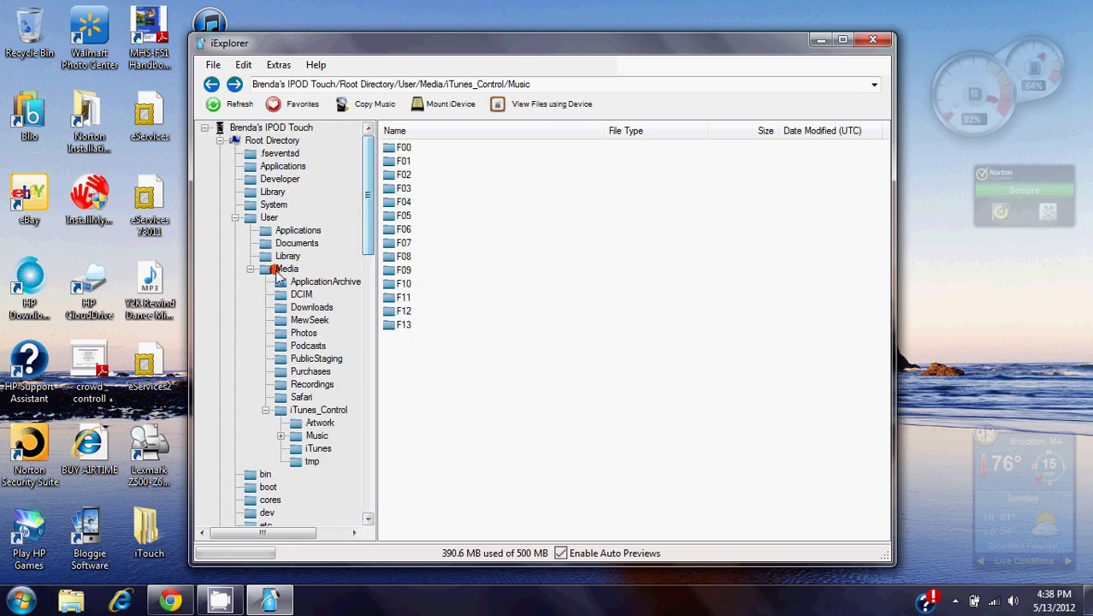
# Collapse and re-expand Media, then open iTunes_Control > Music to list F00–F13
pyautogui.click(265, 409)
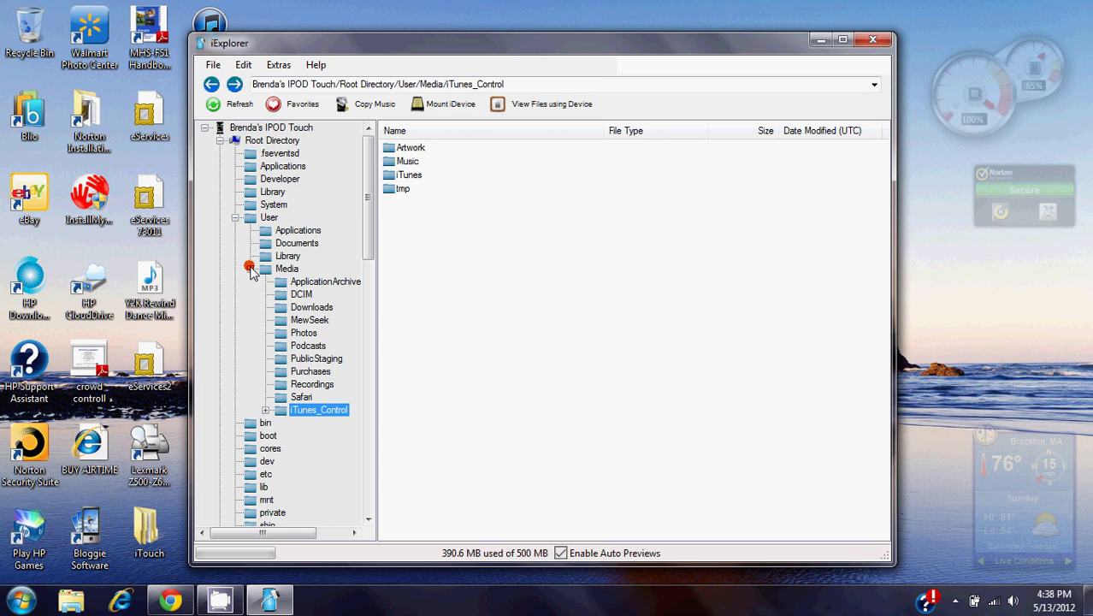
pyautogui.click(250, 269)
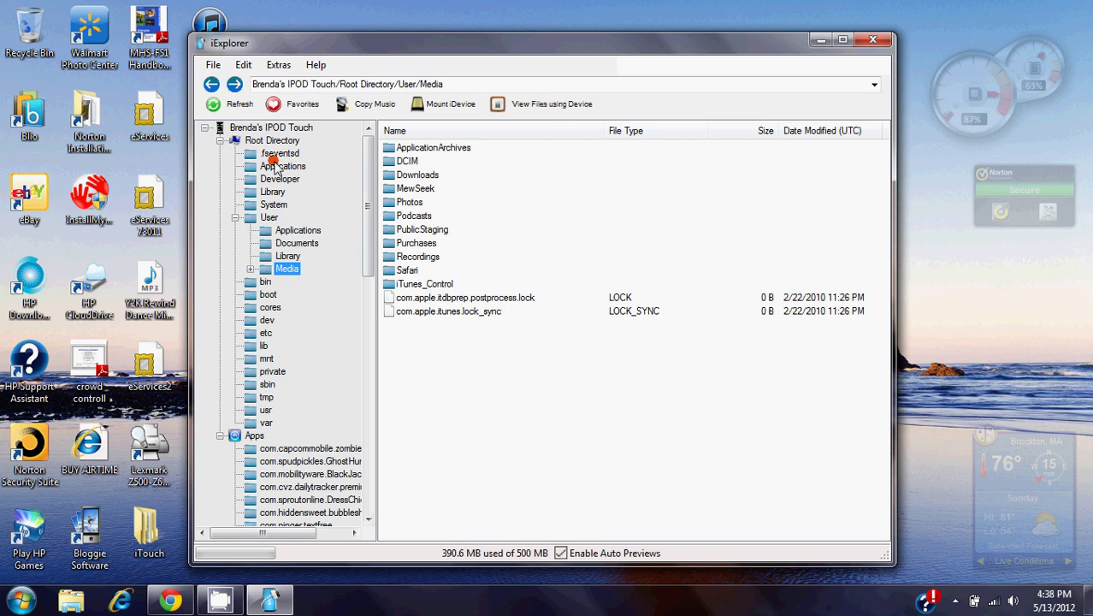
pyautogui.click(247, 269)
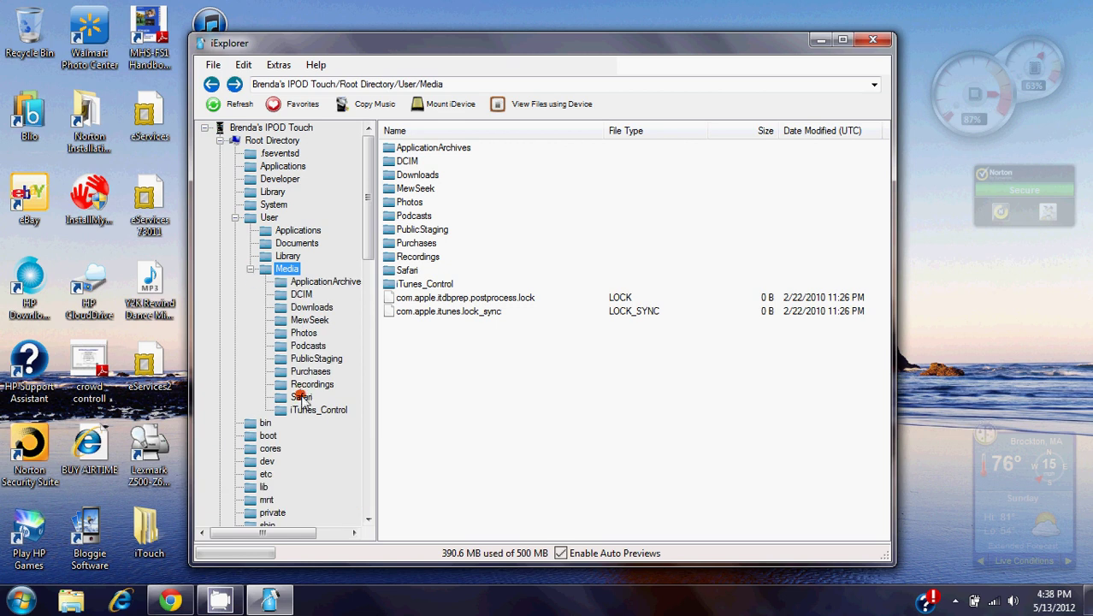
pyautogui.click(318, 410)
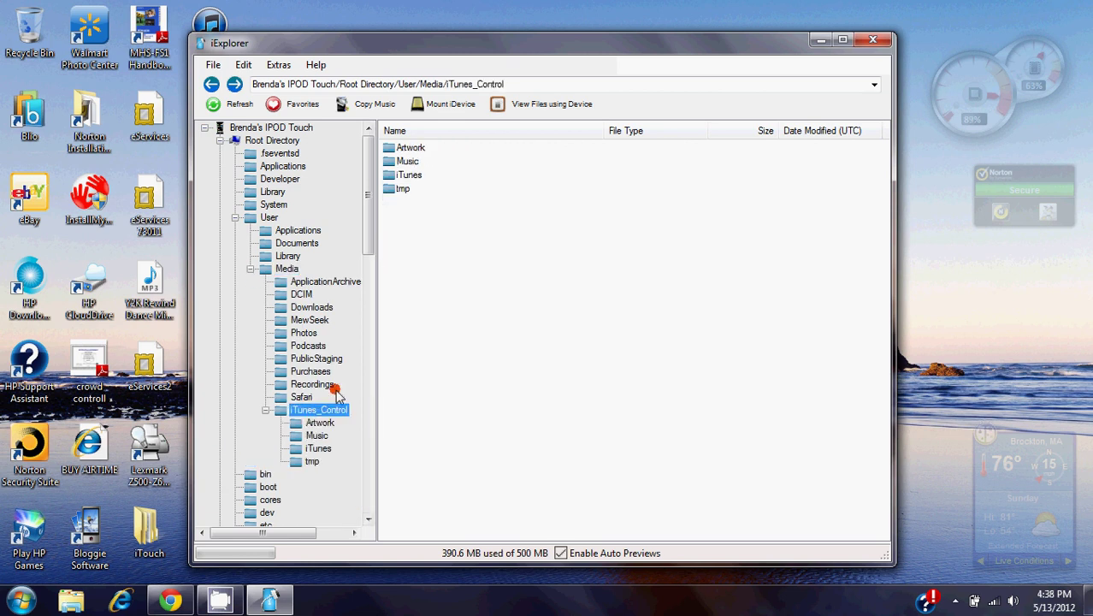
pyautogui.click(317, 435)
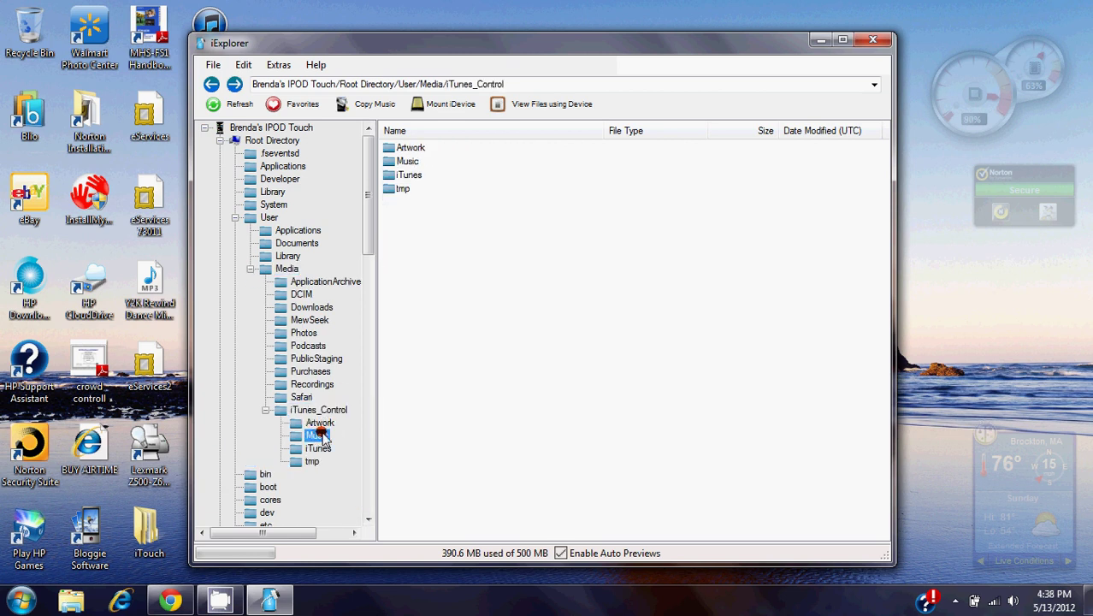